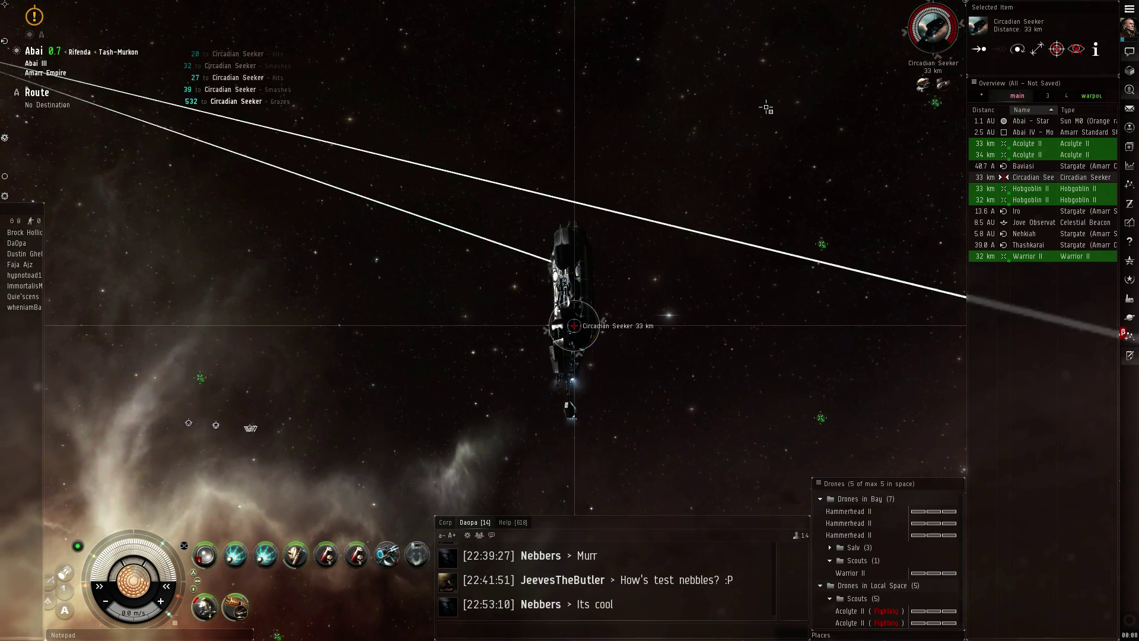
# Orbit the camera around the ship, planet and nebula as the Seeker leaves a Sleeper wreck
pyautogui.moveTo(695, 96); pyautogui.dragTo(640, 127)
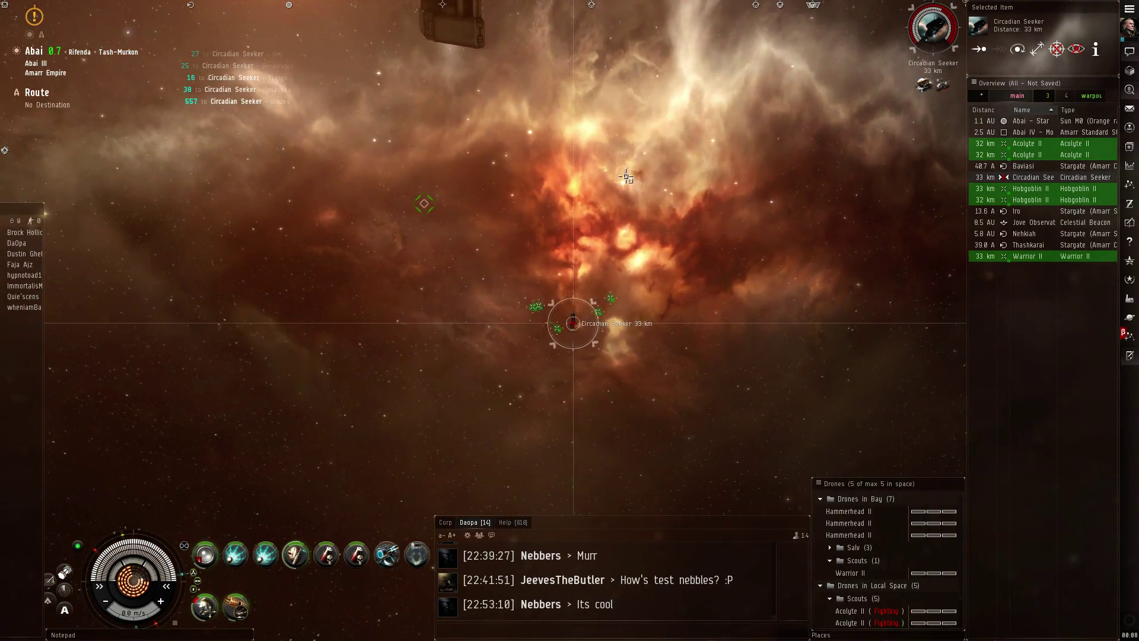
pyautogui.scroll(-3, 626, 177)
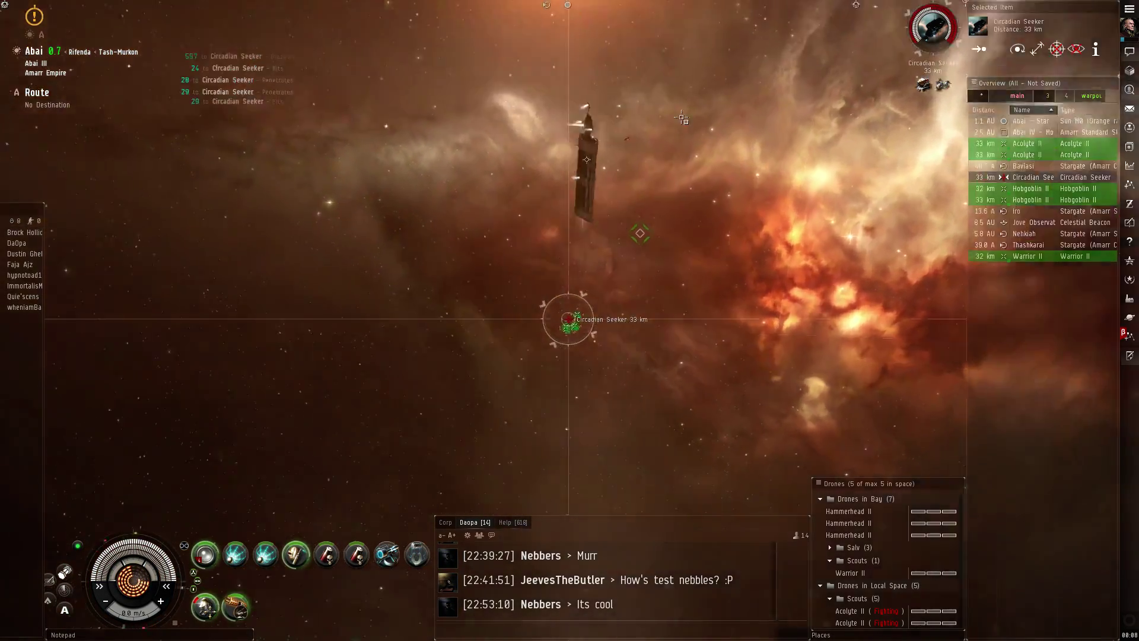
pyautogui.moveTo(684, 95)
pyautogui.mouseDown()
pyautogui.moveTo(654, 211)
pyautogui.moveTo(473, 149)
pyautogui.mouseUp()
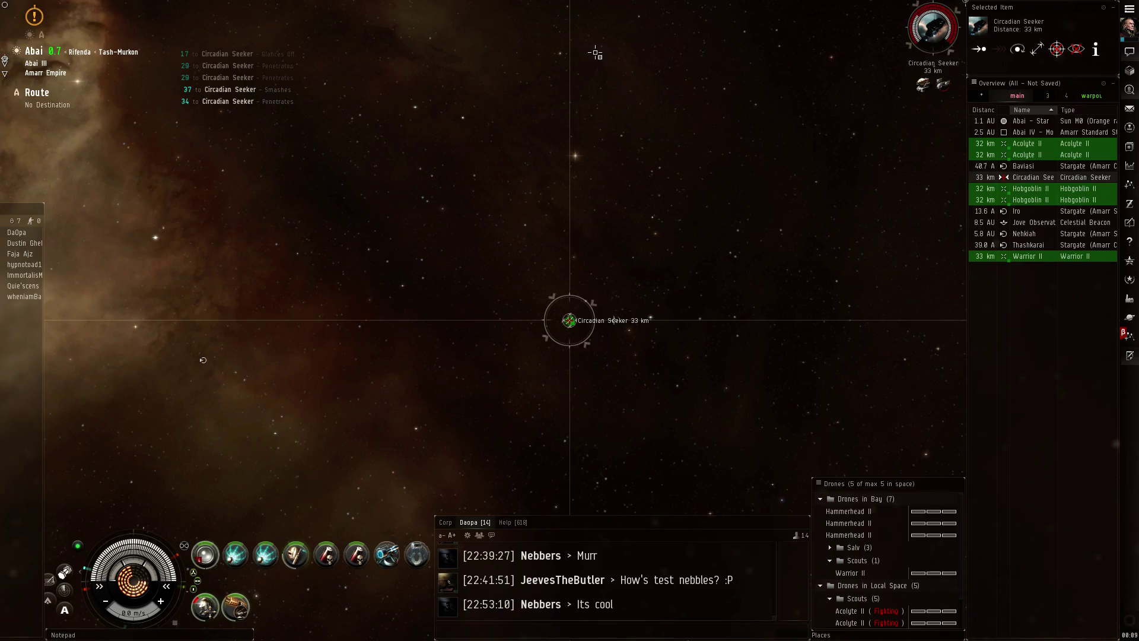
pyautogui.moveTo(425, 75); pyautogui.dragTo(713, 232)
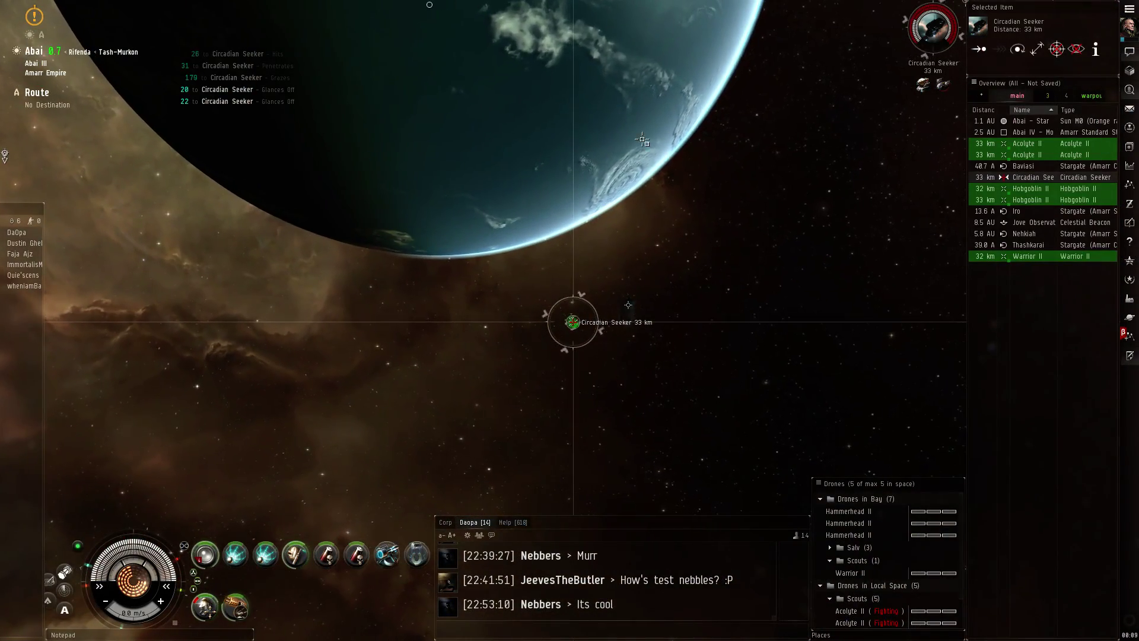
pyautogui.moveTo(713, 232)
pyautogui.mouseDown()
pyautogui.moveTo(528, 212)
pyautogui.moveTo(397, 299)
pyautogui.mouseUp()
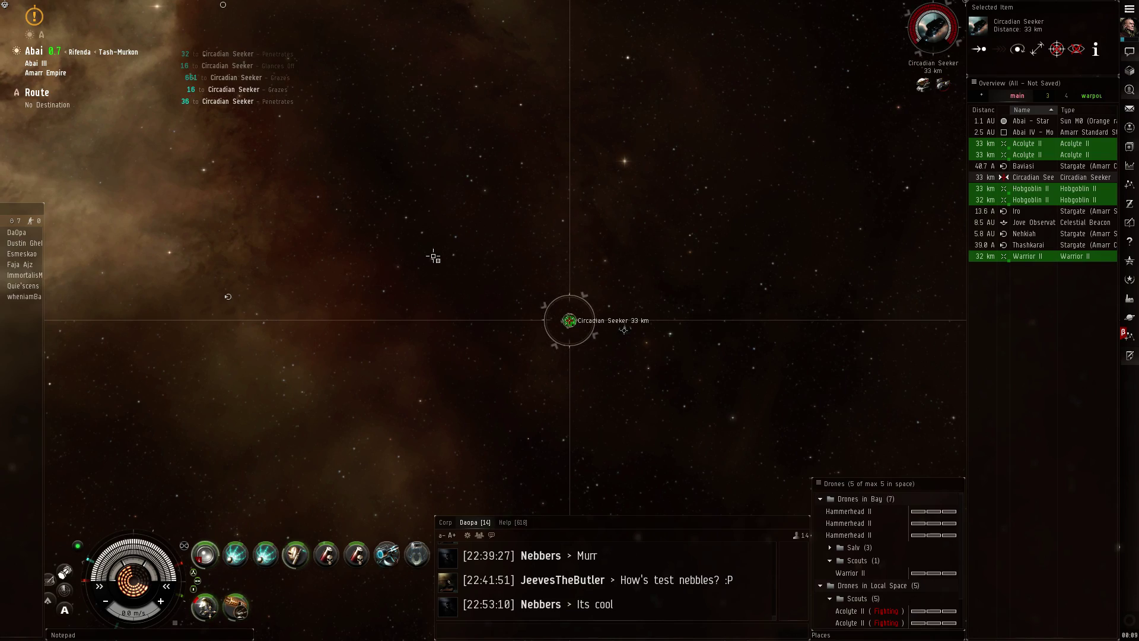
pyautogui.moveTo(567, 421)
pyautogui.mouseDown()
pyautogui.moveTo(557, 340)
pyautogui.moveTo(656, 303)
pyautogui.moveTo(501, 329)
pyautogui.mouseUp()
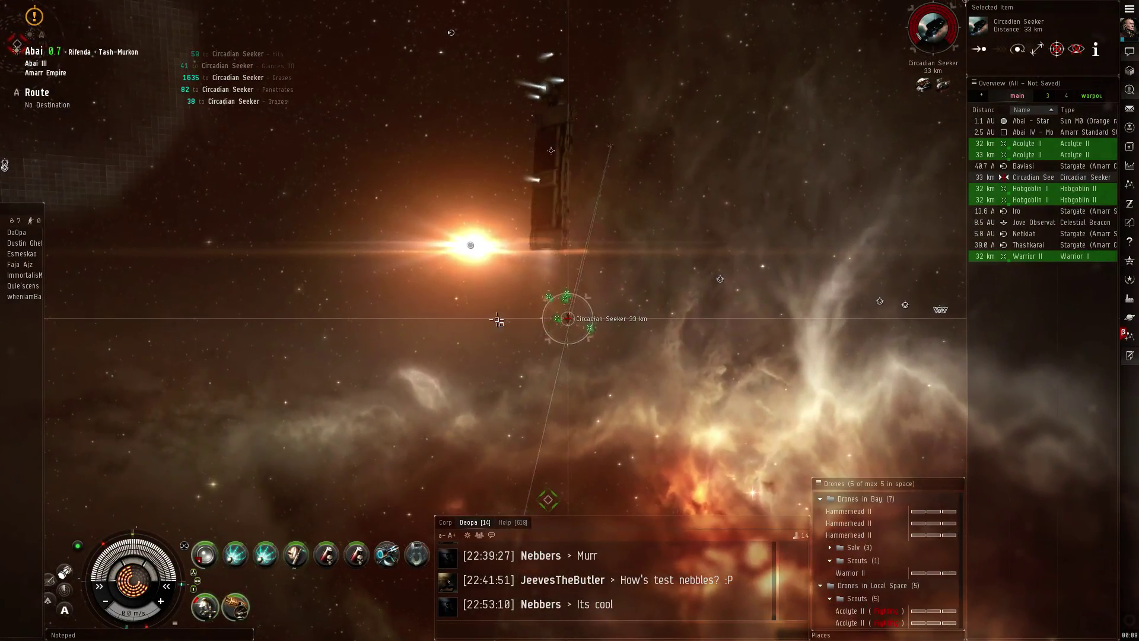
pyautogui.moveTo(501, 330); pyautogui.dragTo(464, 306)
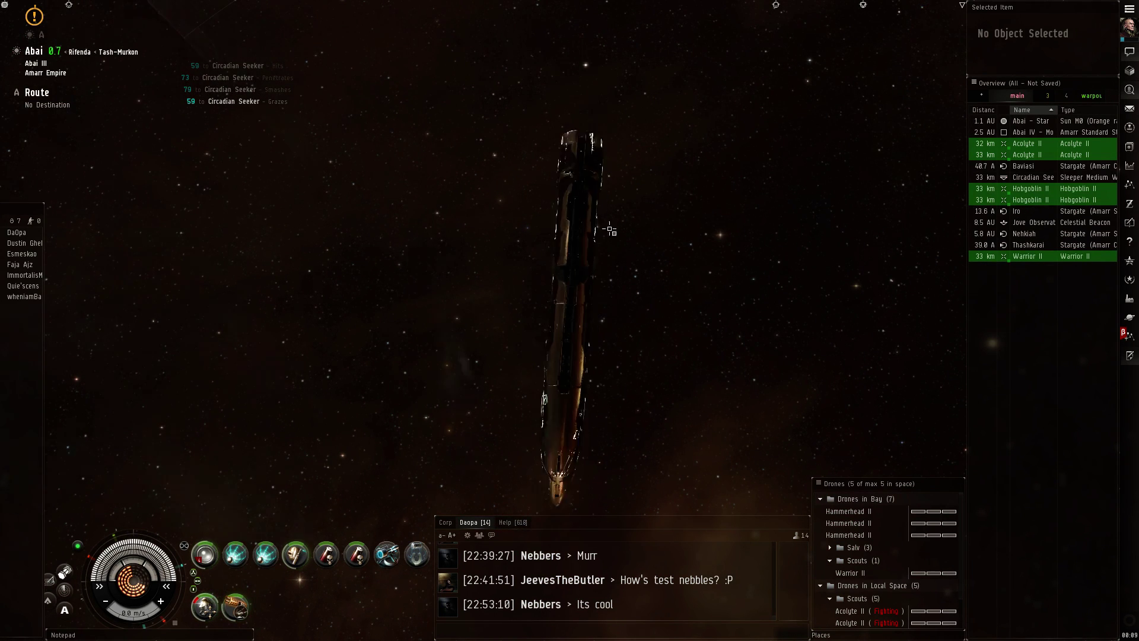
pyautogui.scroll(-5, 611, 231)
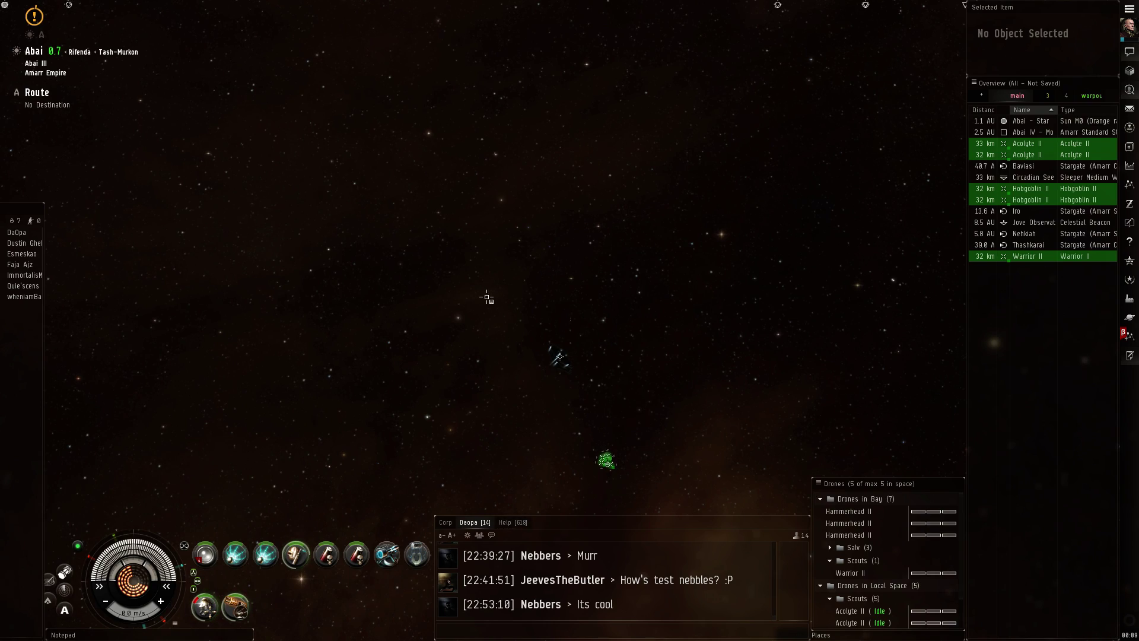
pyautogui.moveTo(295, 325)
pyautogui.mouseDown()
pyautogui.moveTo(623, 289)
pyautogui.moveTo(582, 266)
pyautogui.mouseUp()
pyautogui.scroll(3, 633, 289)
pyautogui.scroll(-4, 605, 277)
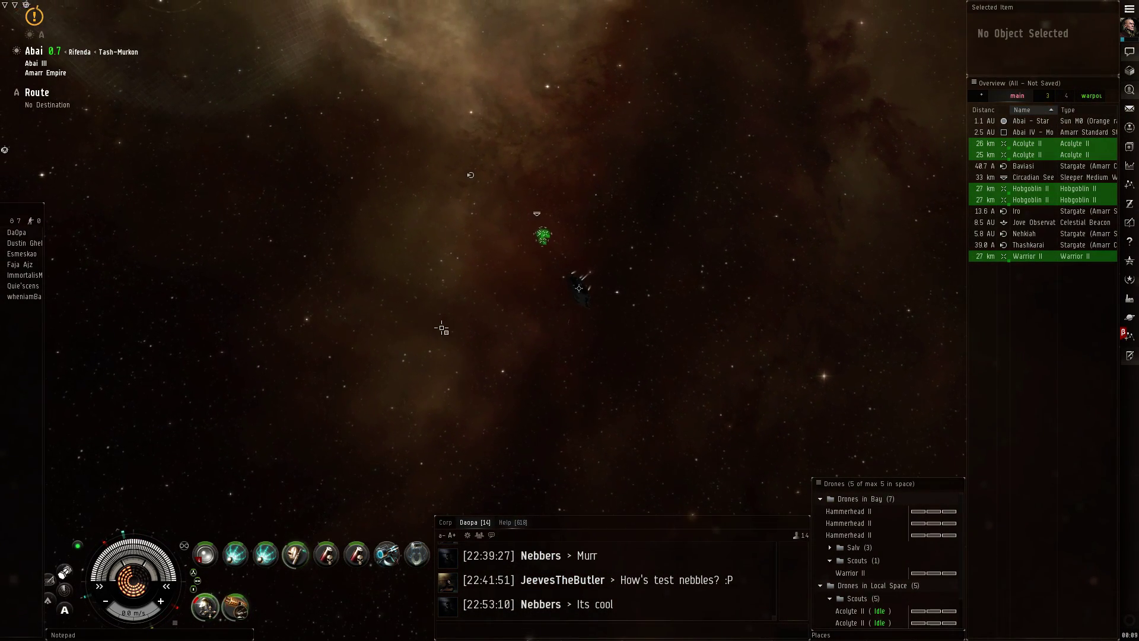
pyautogui.moveTo(442, 328); pyautogui.dragTo(556, 250)
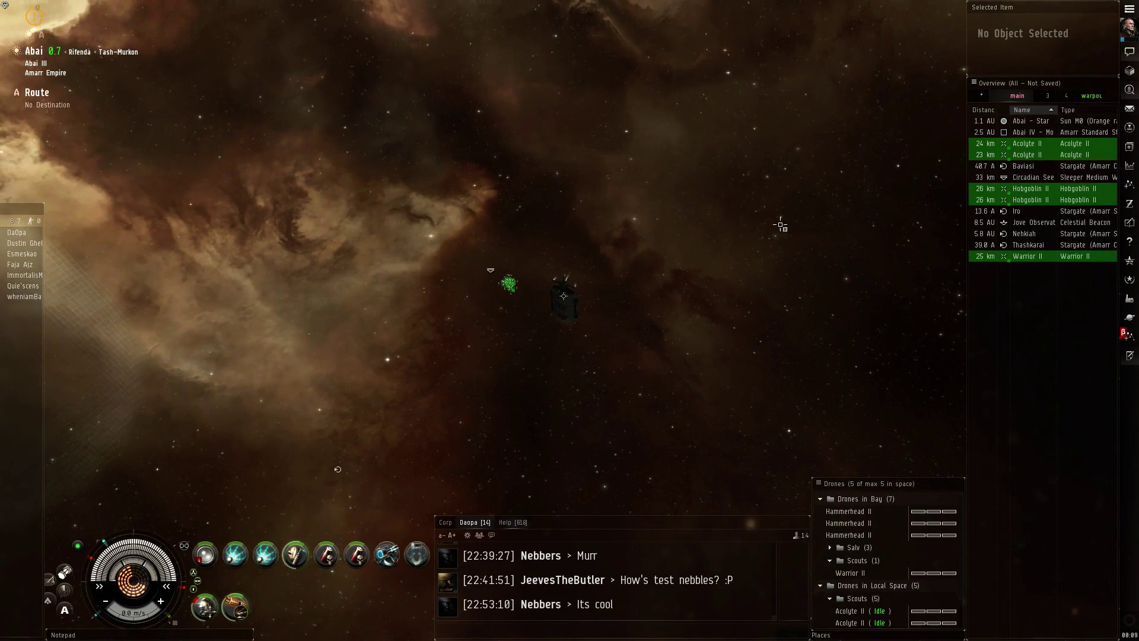
pyautogui.moveTo(599, 317); pyautogui.dragTo(654, 363)
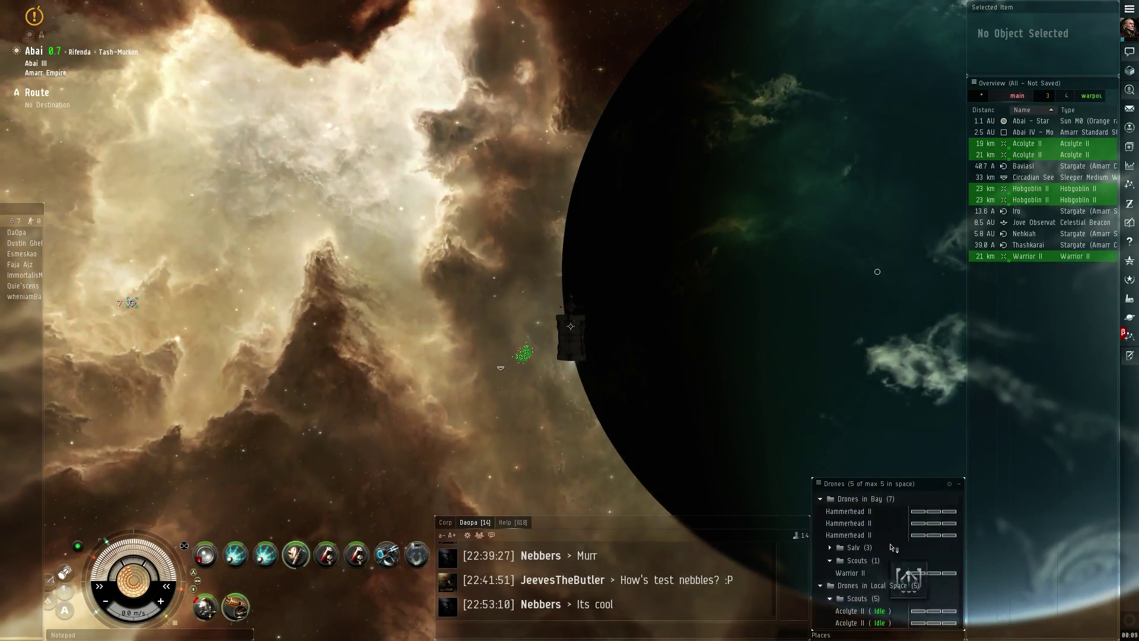
# Recall all five drones to the drone bay with Shift+R
pyautogui.hotkey('shift', 'r')
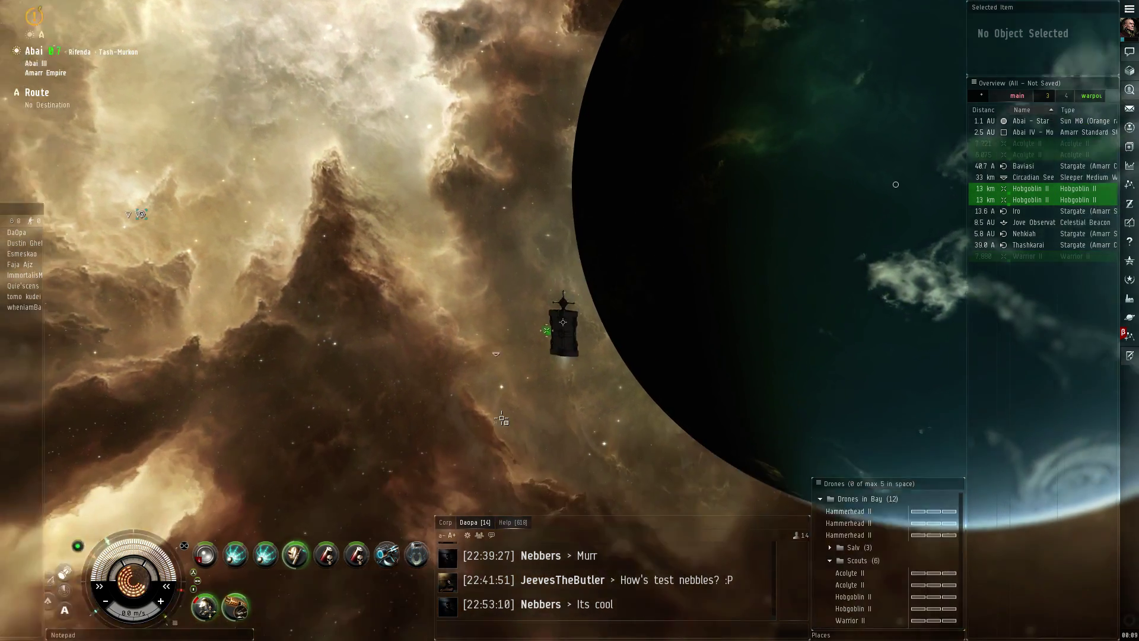
pyautogui.moveTo(489, 383); pyautogui.dragTo(499, 434)
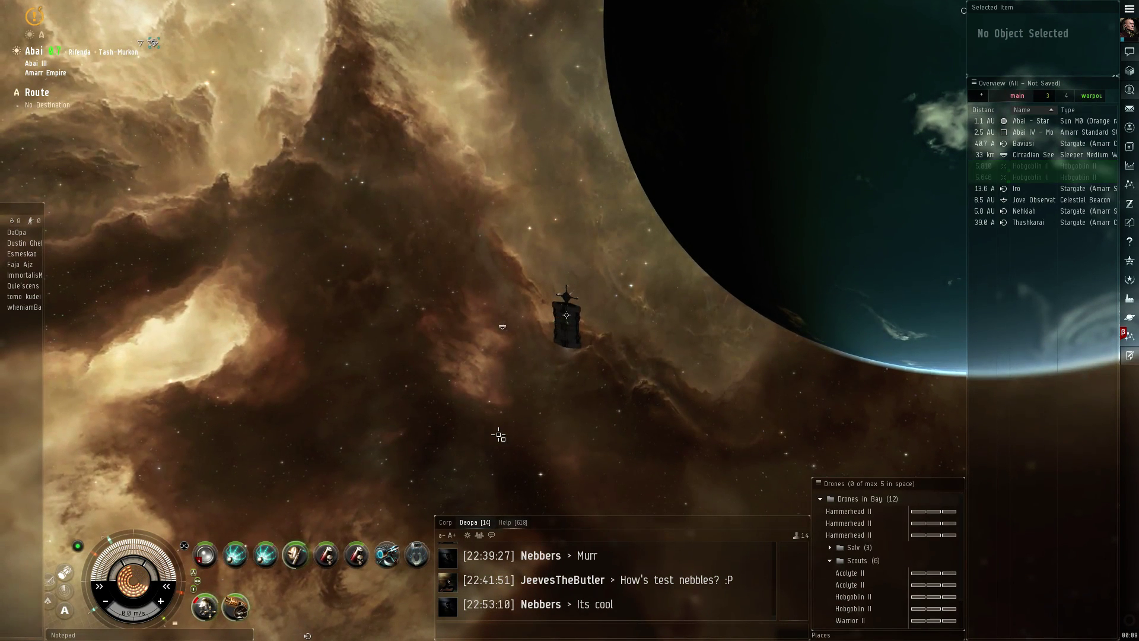